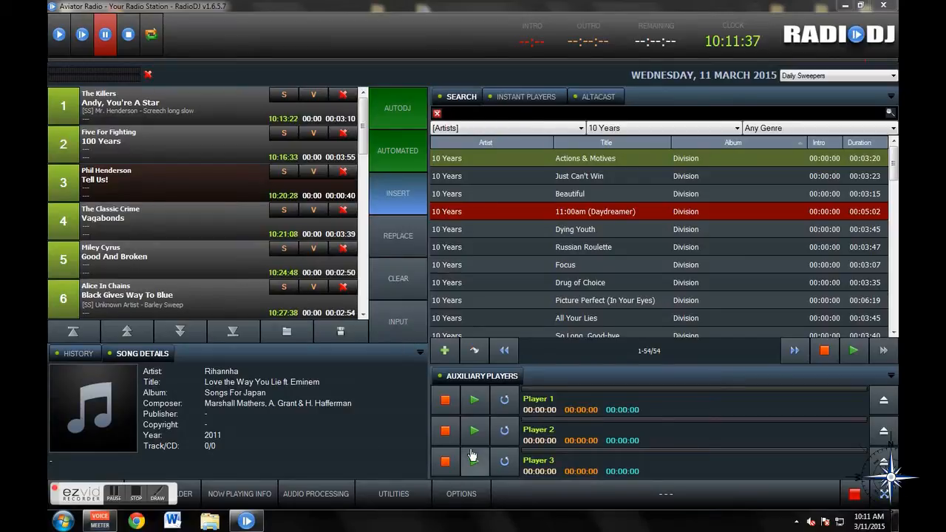
- Open the Tracks Rotation configuration window from the program options
click(390, 500)
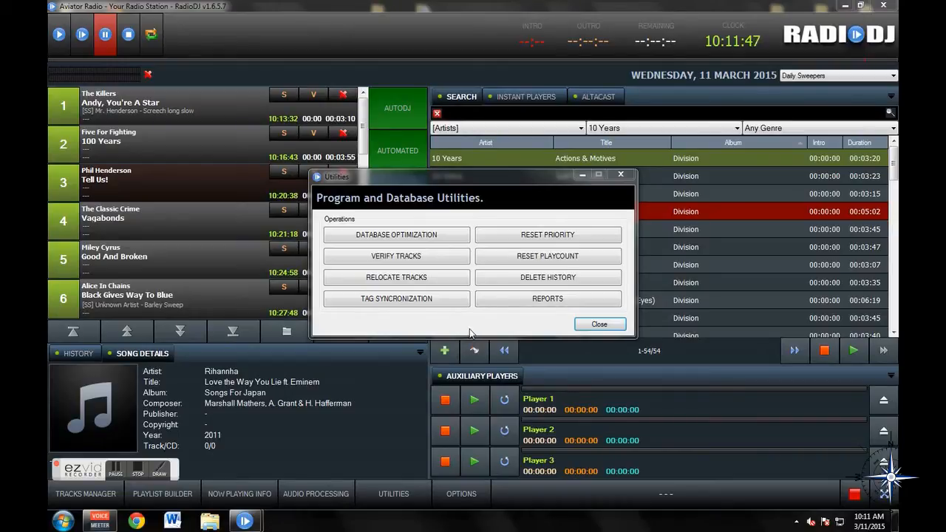
click(589, 324)
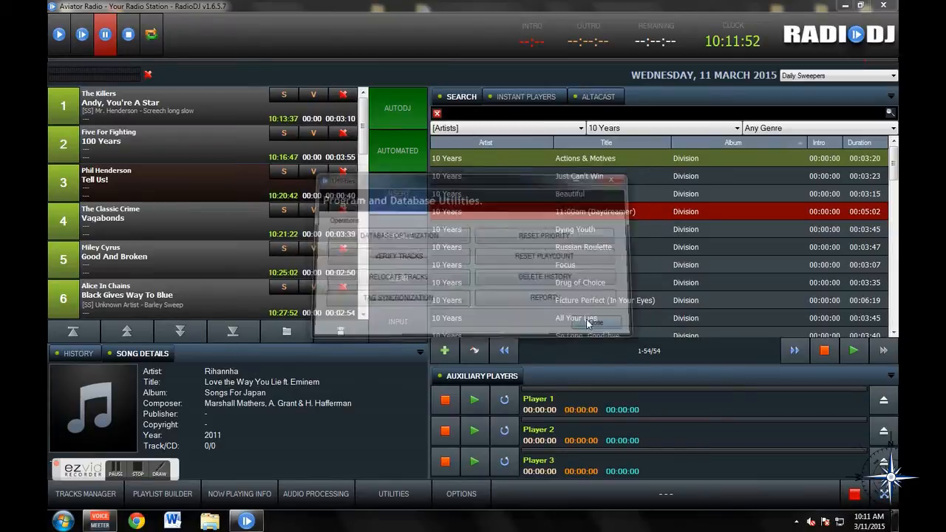
click(454, 493)
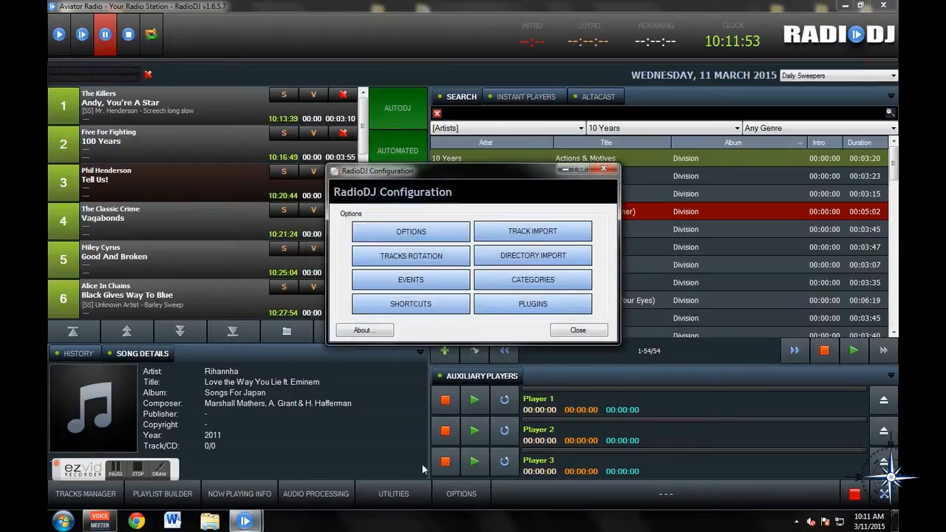
click(409, 264)
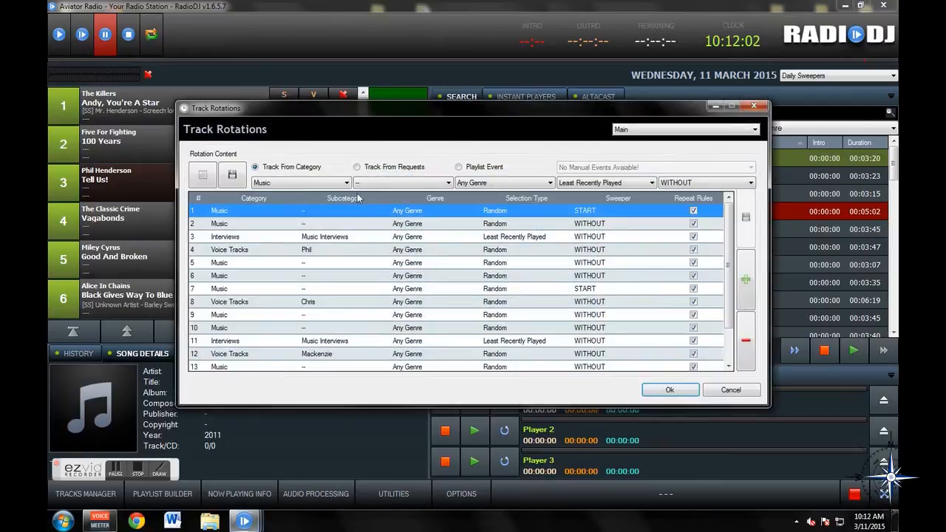
- Examine the existing entries of the Main rotation list
drag(401, 108, 371, 57)
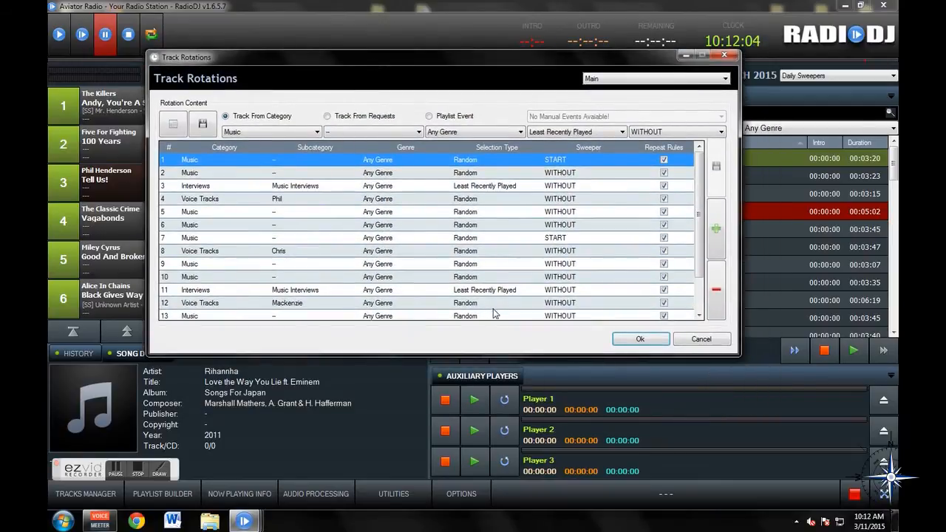
drag(700, 205, 710, 245)
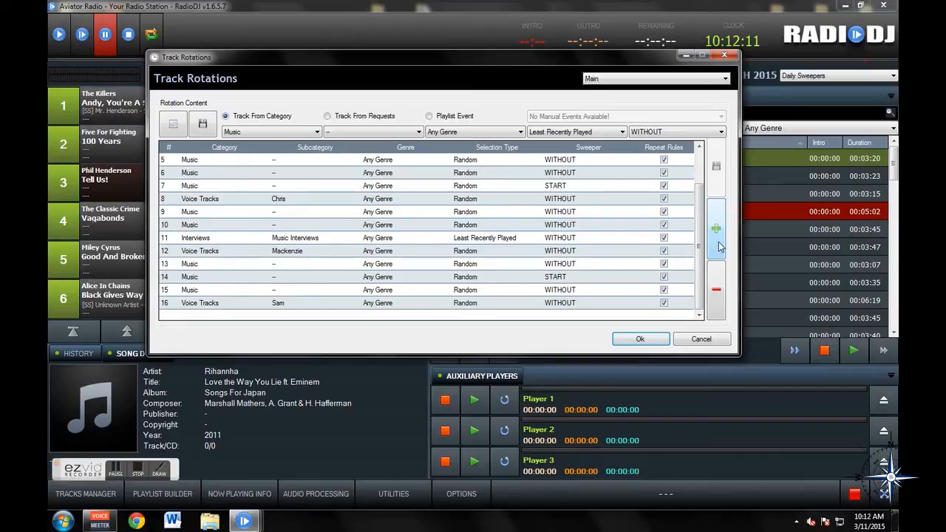
drag(699, 246, 696, 205)
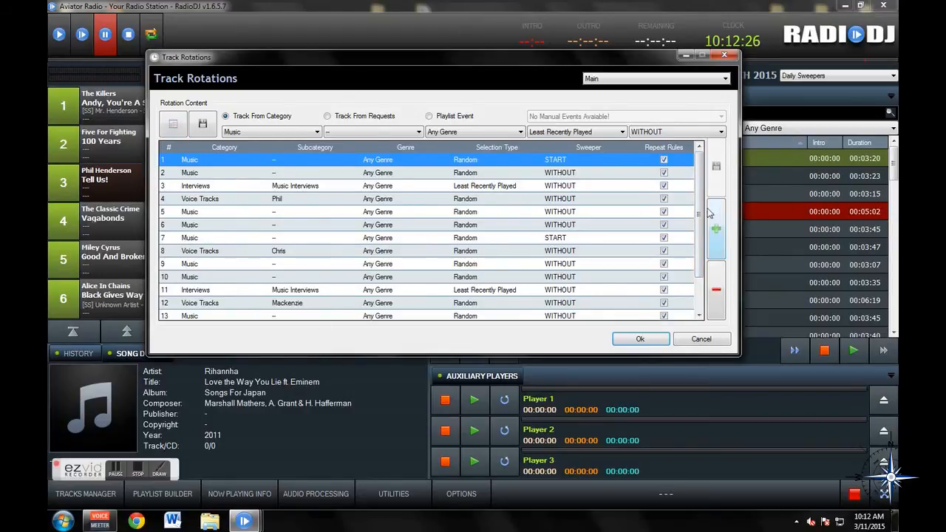
drag(699, 214, 699, 248)
mouse_move(321, 62)
mouse_down()
mouse_move(546, 69)
mouse_move(323, 56)
mouse_up()
scroll(649, 226, up, 2)
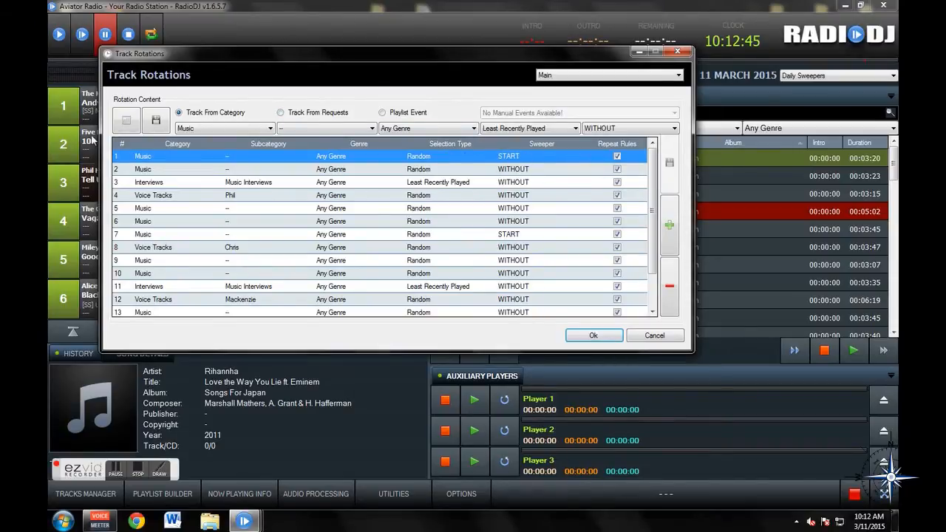
mouse_move(128, 59)
mouse_down()
mouse_move(220, 42)
mouse_move(242, 11)
mouse_move(228, 76)
mouse_move(243, 96)
mouse_move(130, 69)
mouse_up()
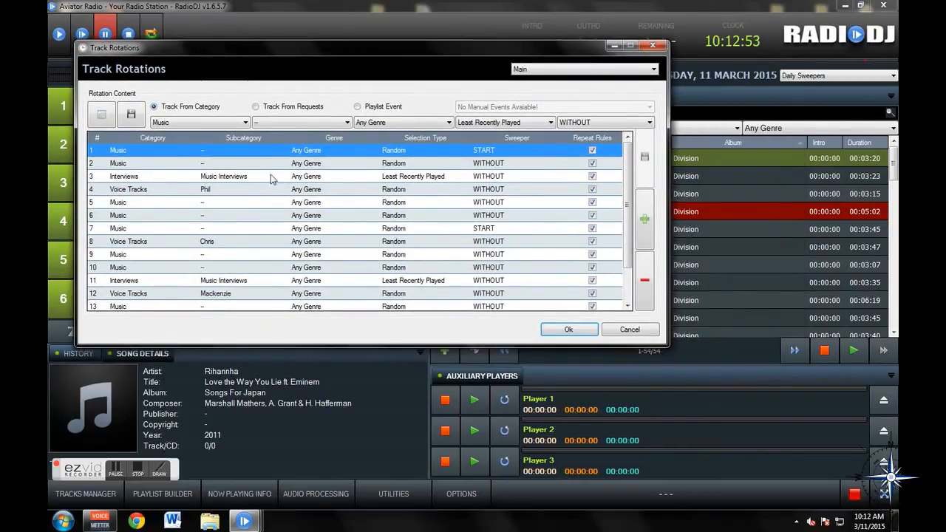
drag(96, 96, 196, 104)
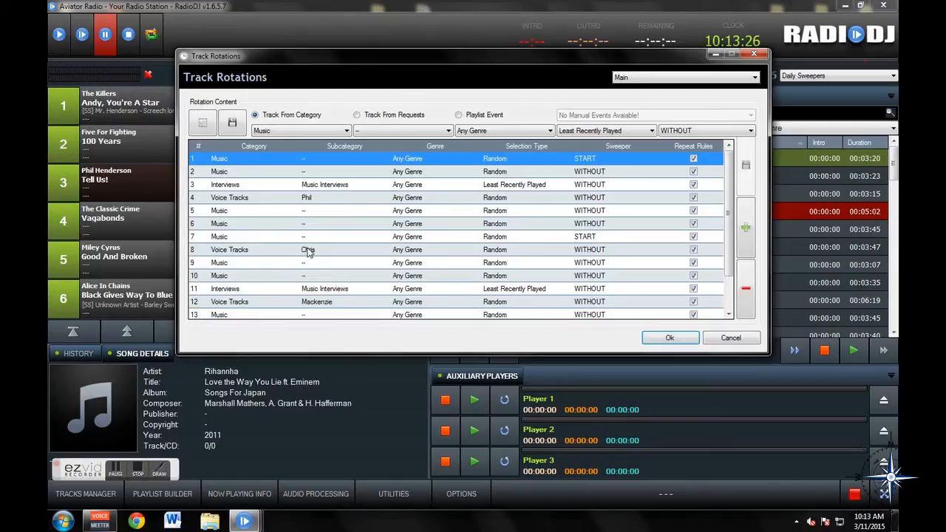
drag(729, 206, 728, 271)
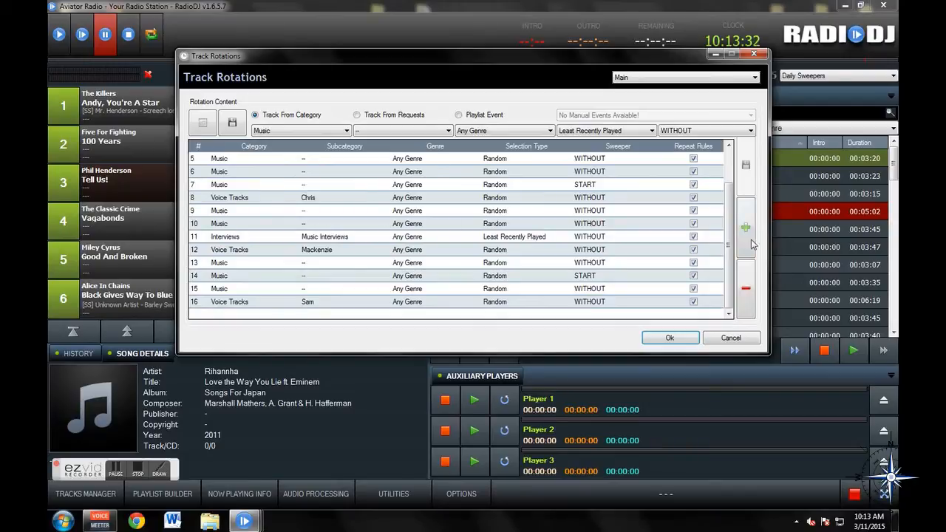
drag(727, 230, 727, 195)
- Set the new entry's source to Music, no subcategory, Any Genre, with Least Times Played selection
click(311, 132)
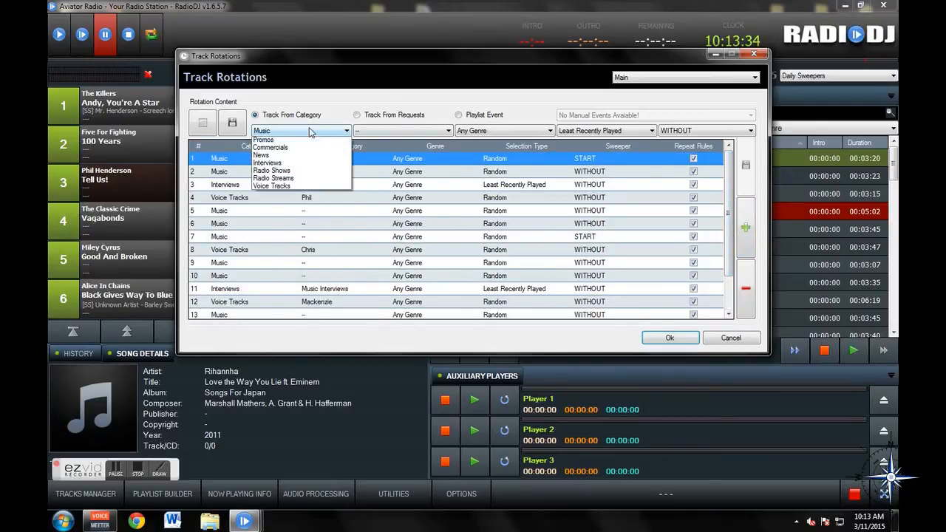
click(264, 142)
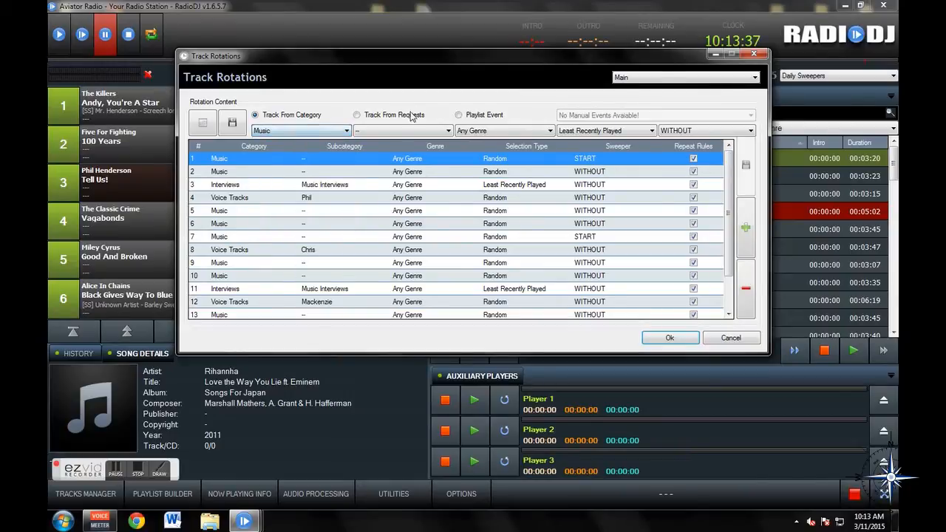
click(390, 132)
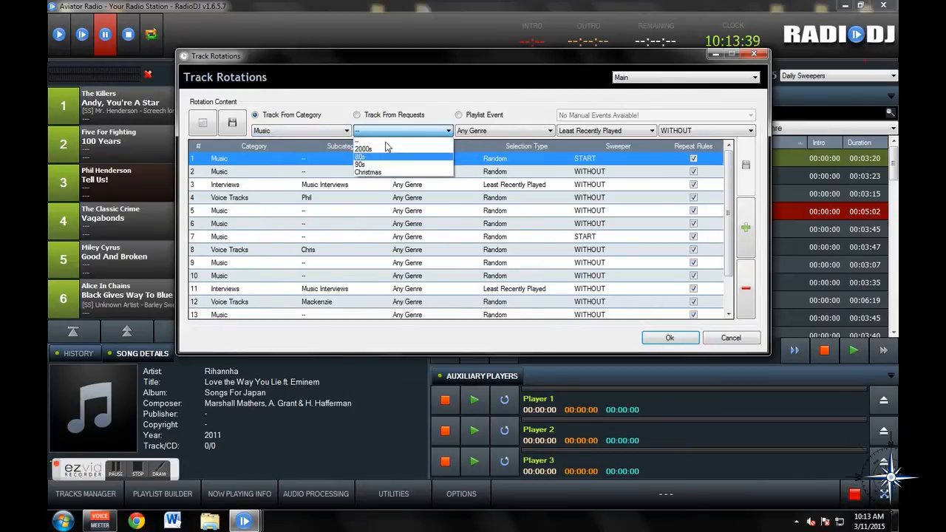
click(385, 142)
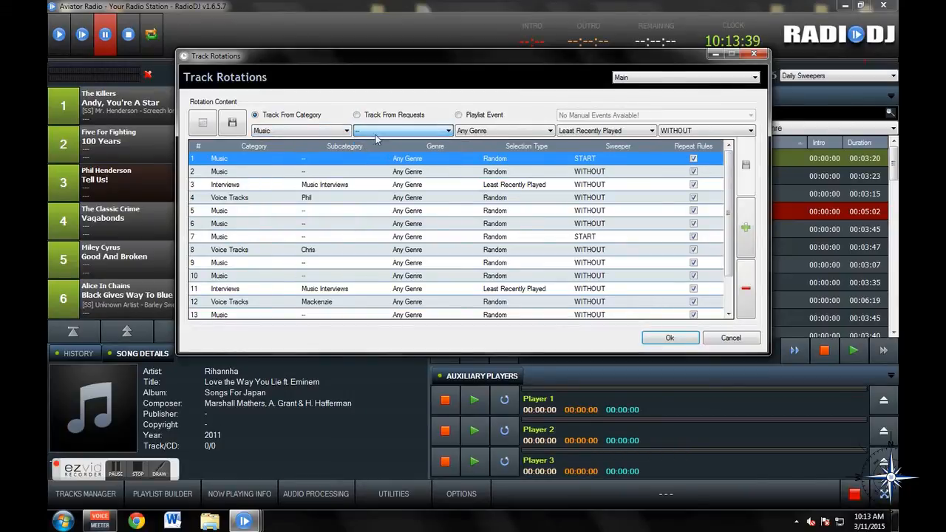
click(488, 131)
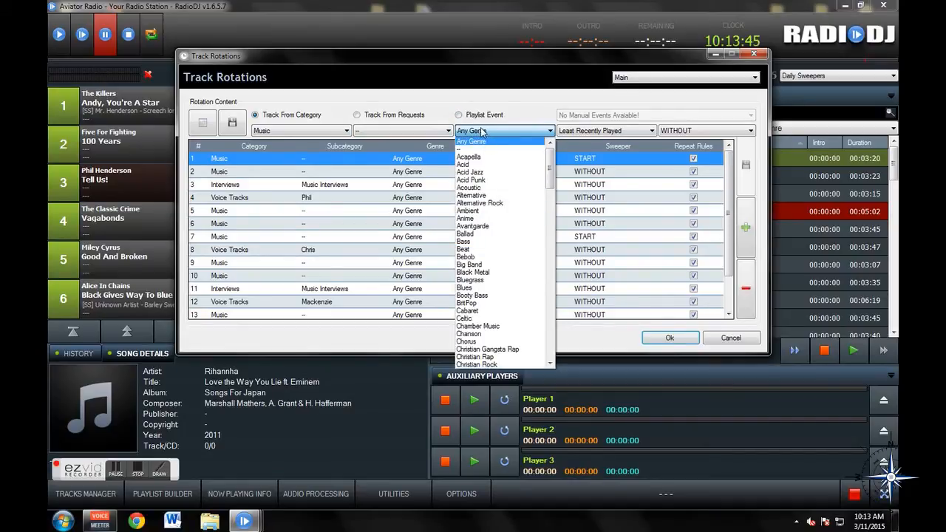
click(478, 141)
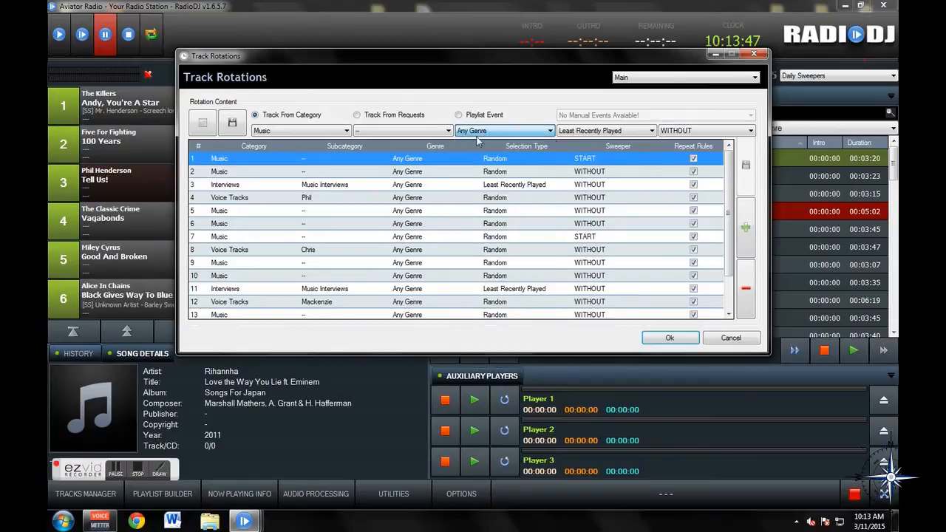
click(615, 133)
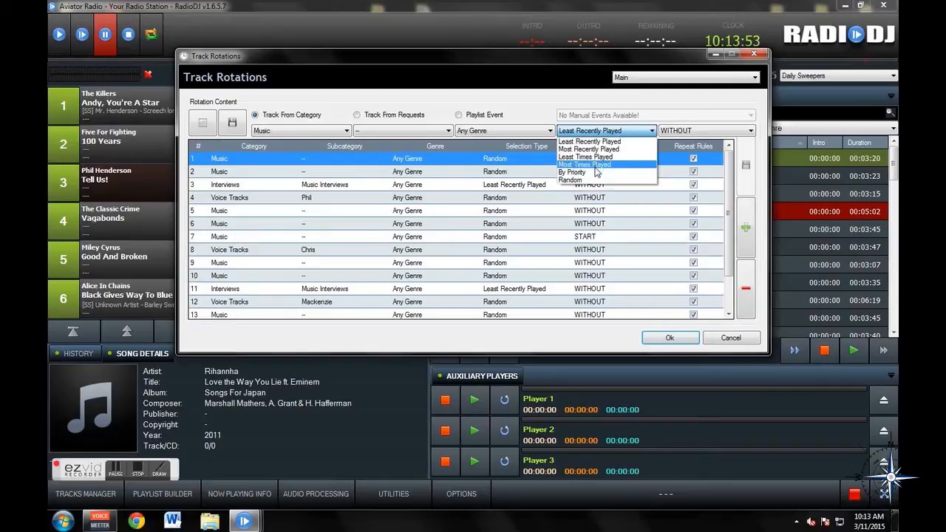
click(589, 160)
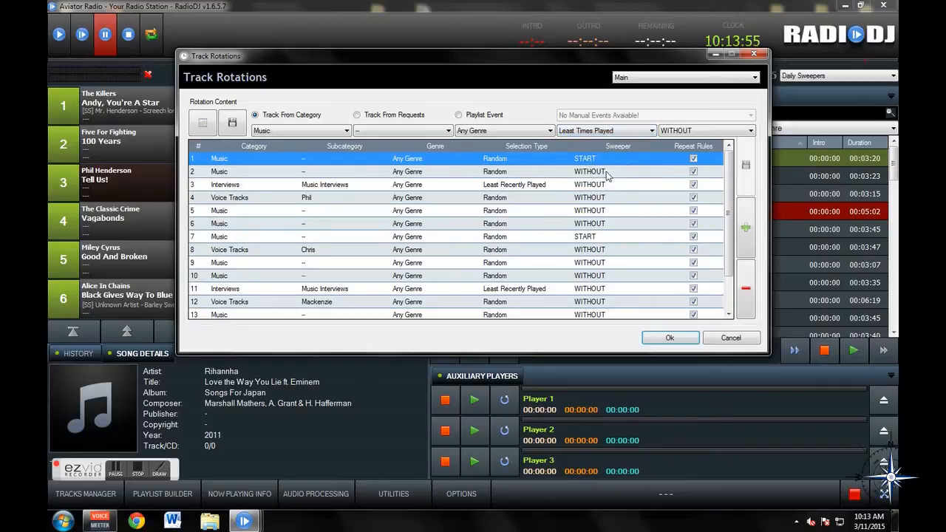
- Set the entry's sweeper to START and add it to the end of the rotation
scroll(729, 207, down, 2)
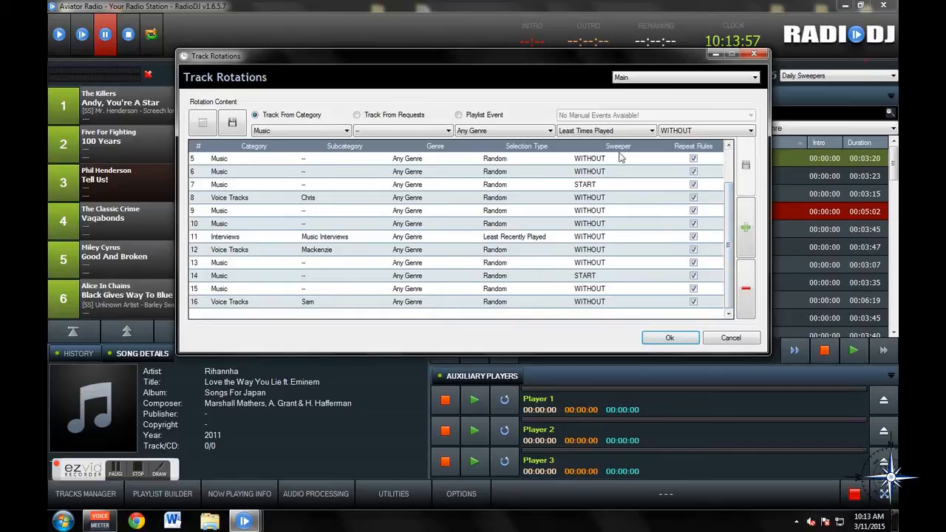
click(699, 133)
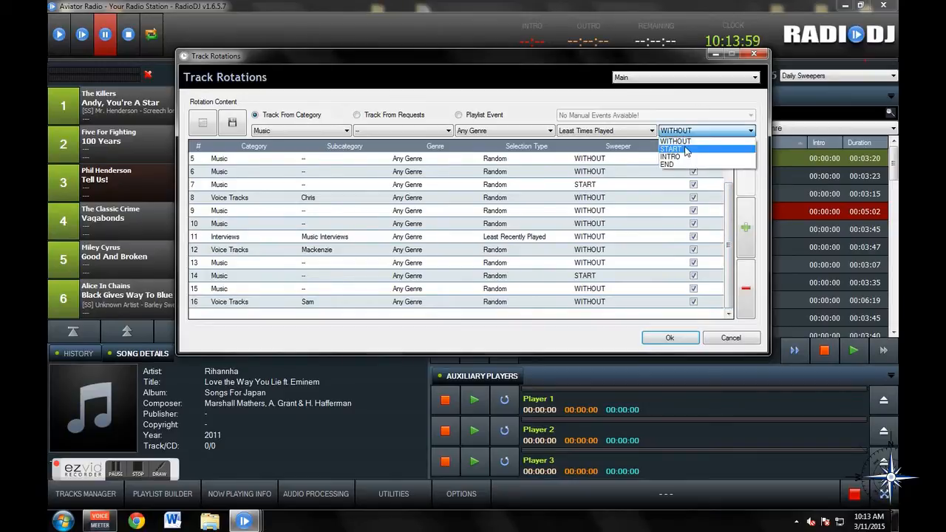
click(674, 149)
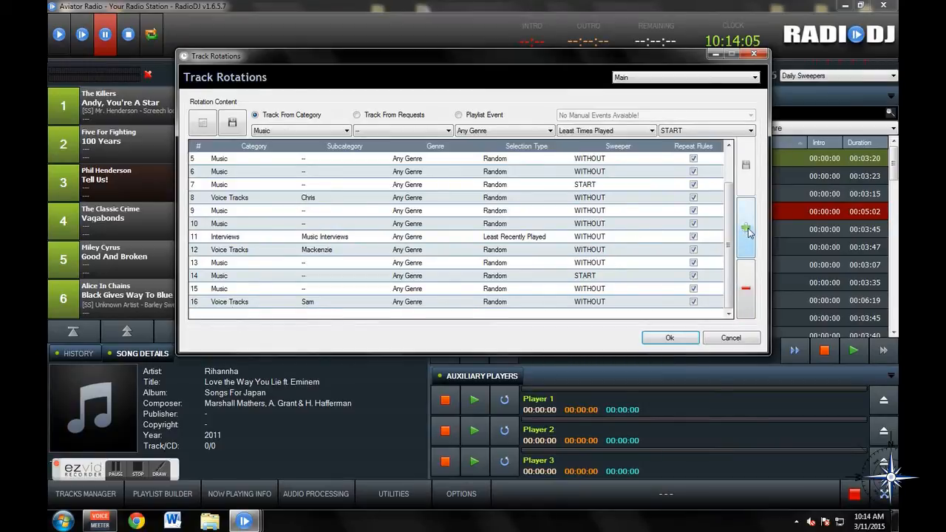
click(747, 230)
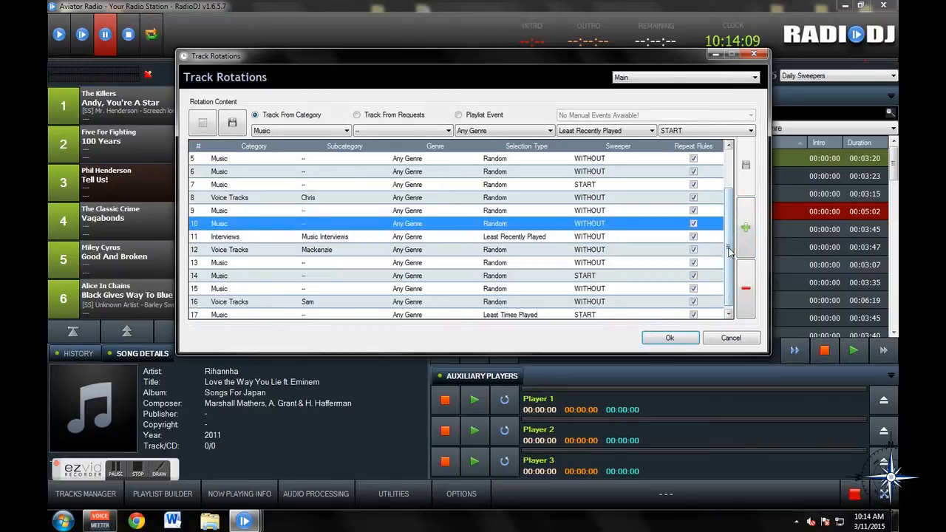
- Delete the last rotation entry, number 17
scroll(735, 311, down, 1)
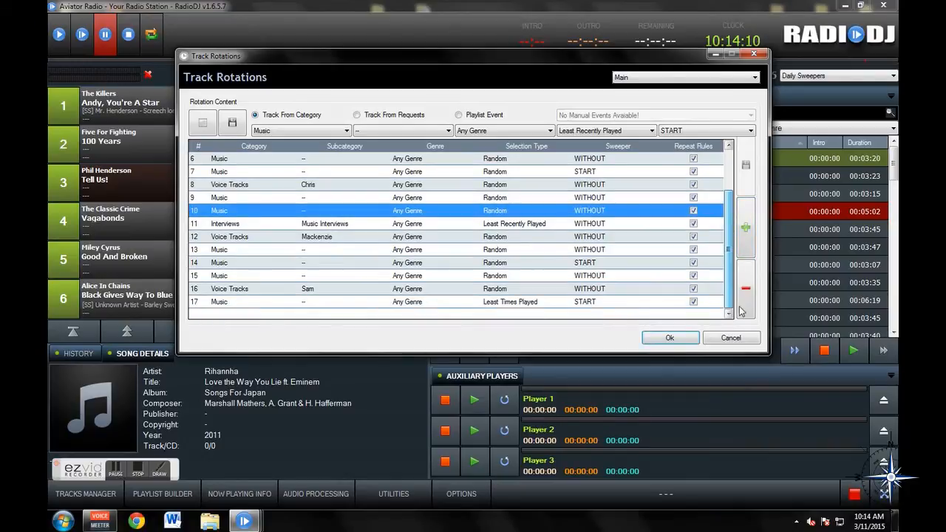
click(427, 303)
drag(728, 241, 727, 177)
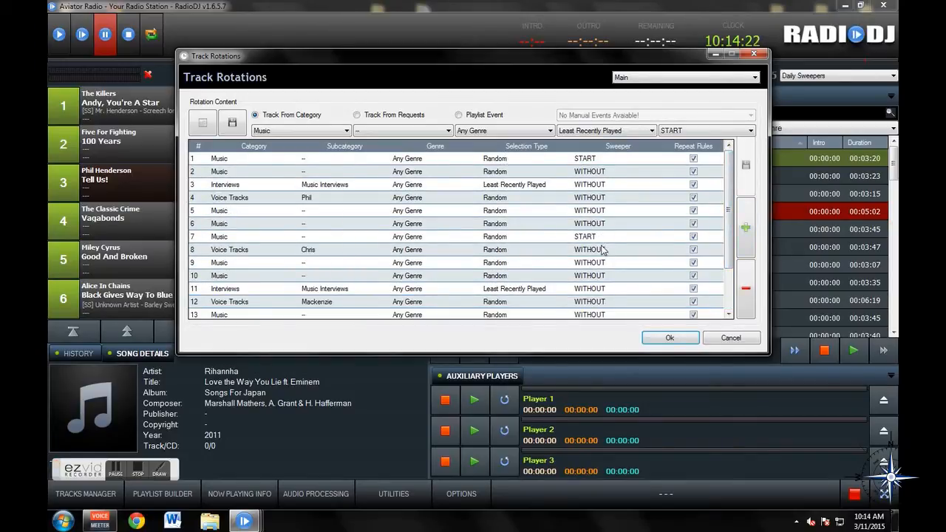
scroll(723, 196, down, 2)
click(569, 303)
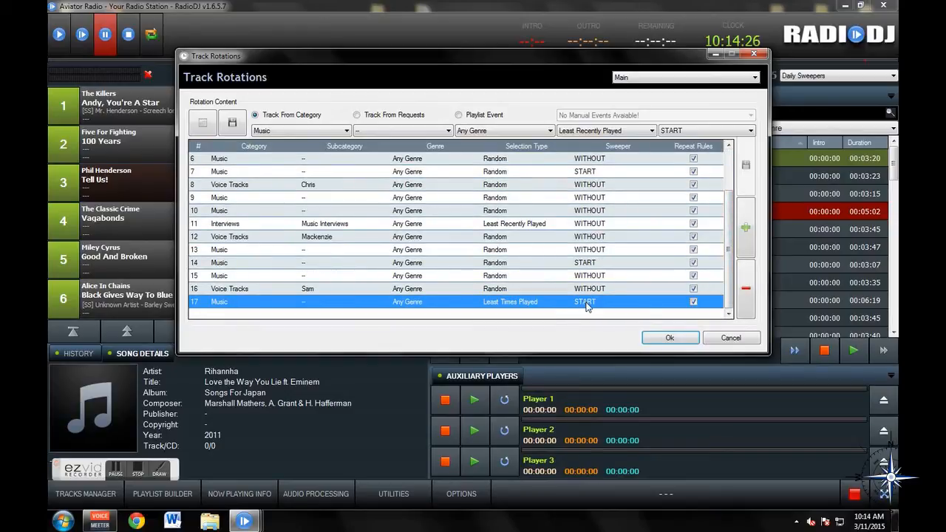
drag(732, 249, 732, 203)
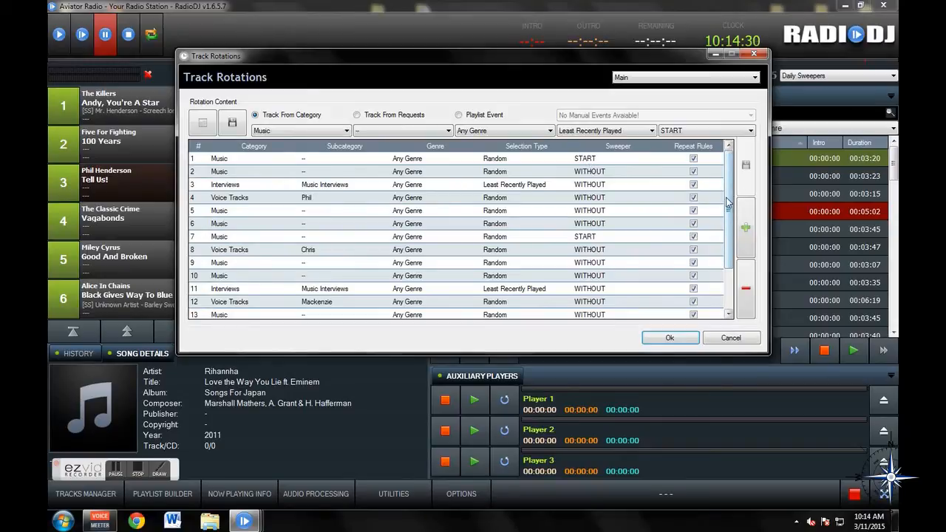
scroll(728, 203, down, 2)
click(746, 288)
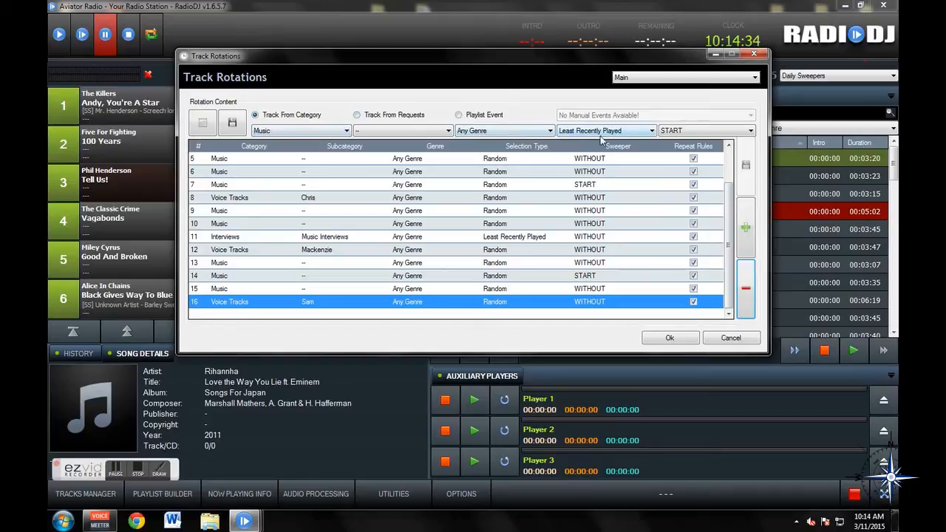
- Add a Music entry with Least Recently Played selection and WITHOUT sweeper to the rotation
click(681, 132)
click(677, 140)
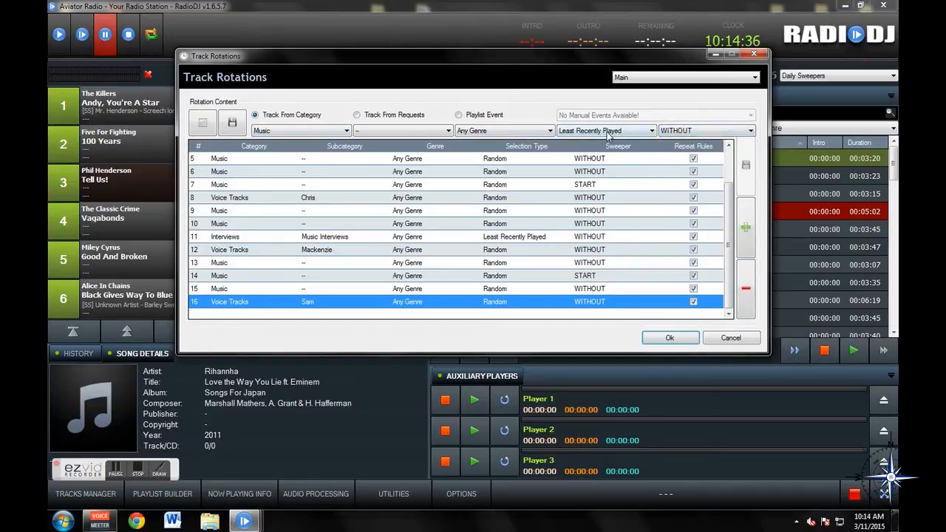
click(607, 133)
click(602, 143)
click(745, 227)
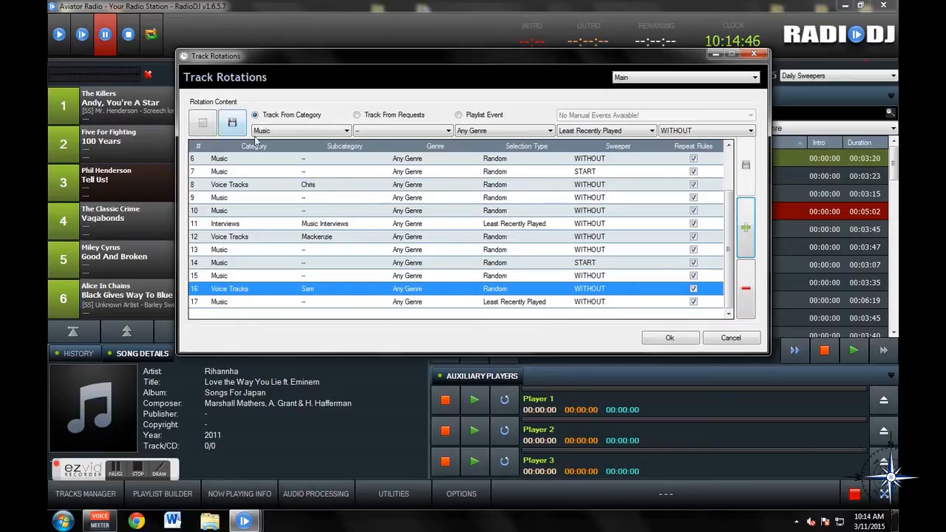
- Save the rotation under the name Test1
scroll(721, 254, up, 2)
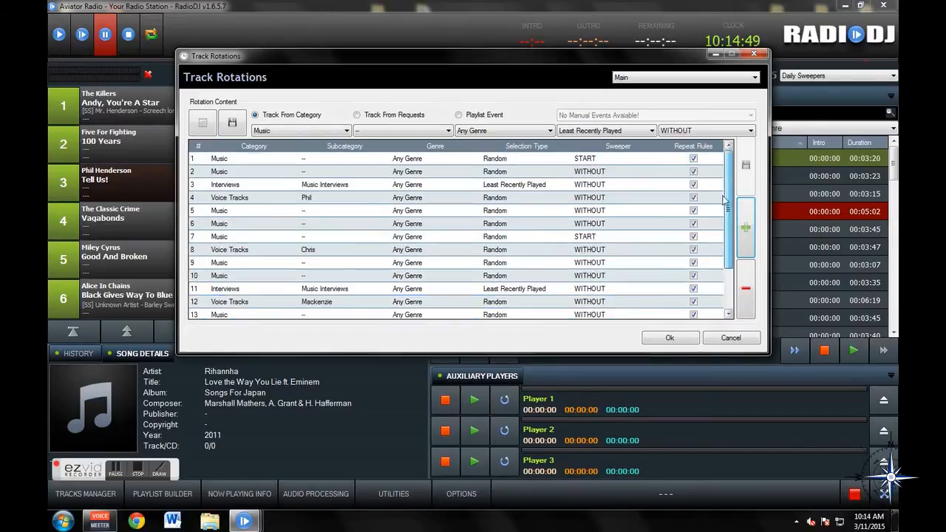
click(233, 122)
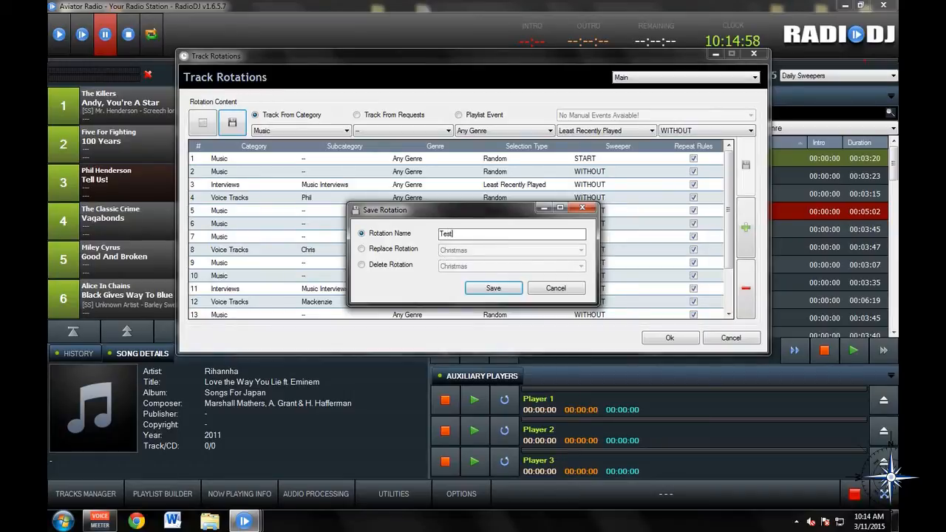
click(493, 287)
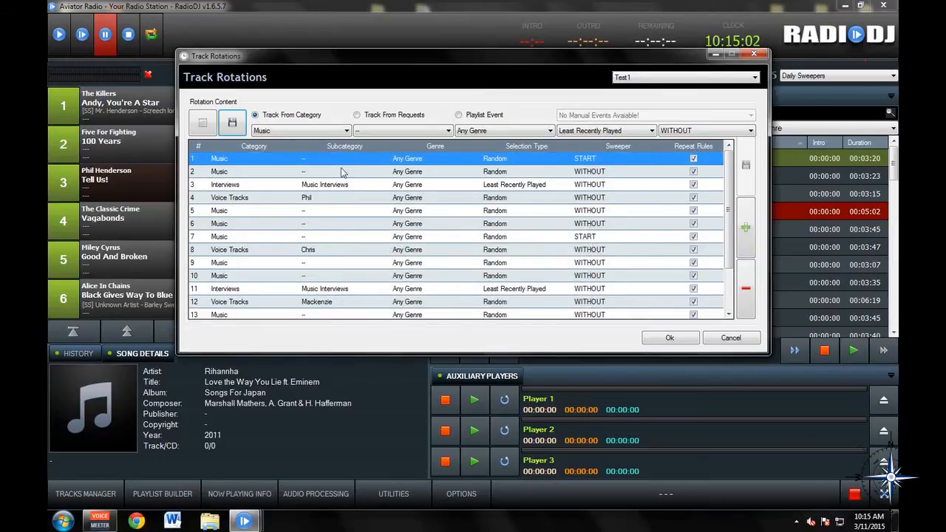
- Save the current rotation by replacing the existing Default rotation
click(228, 125)
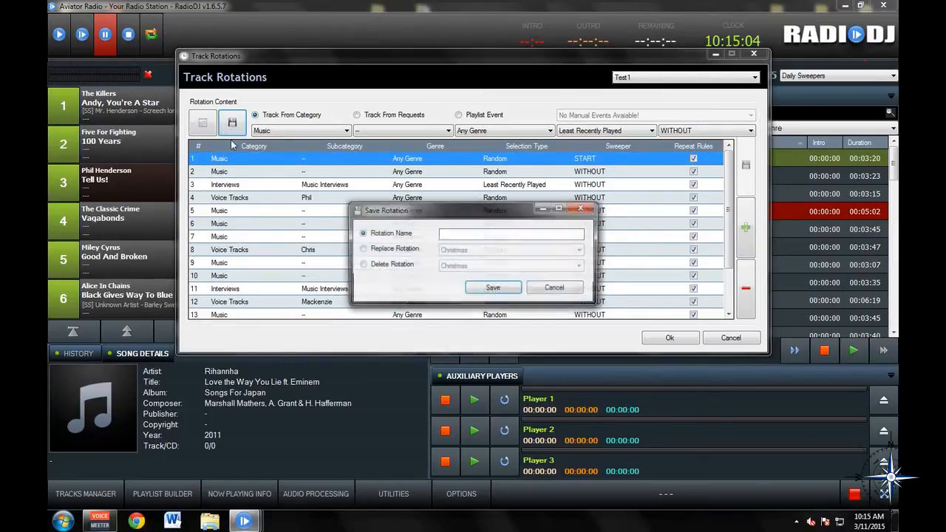
click(377, 250)
click(458, 252)
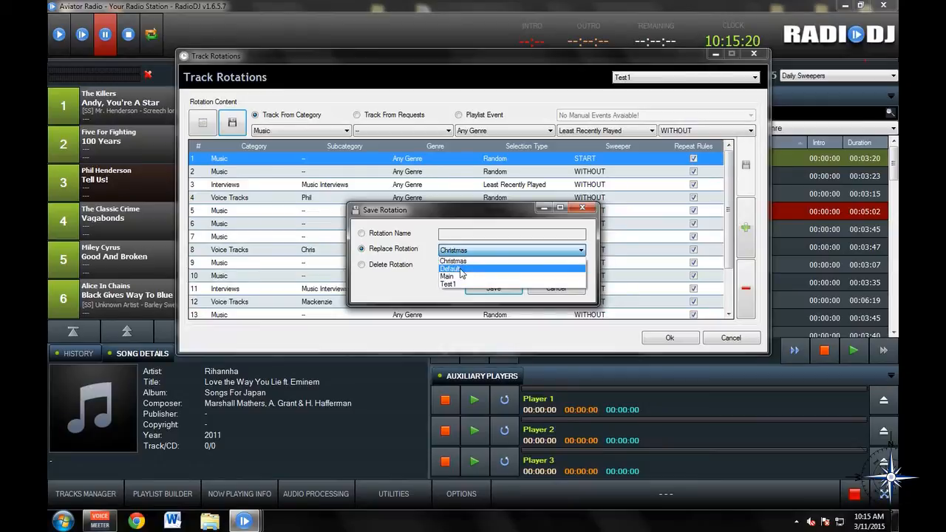
click(451, 269)
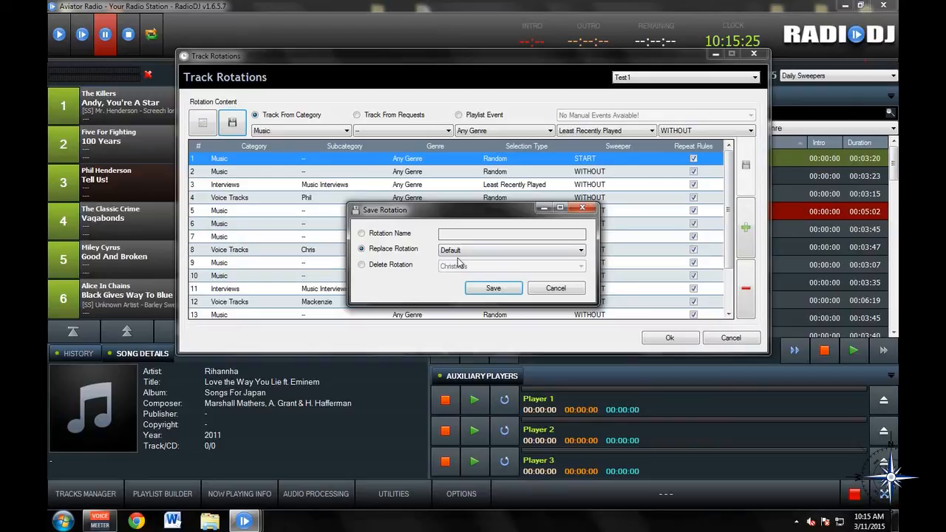
click(493, 288)
- Scroll through the Default rotation's entries, then close the Track Rotations window
scroll(728, 207, down, 2)
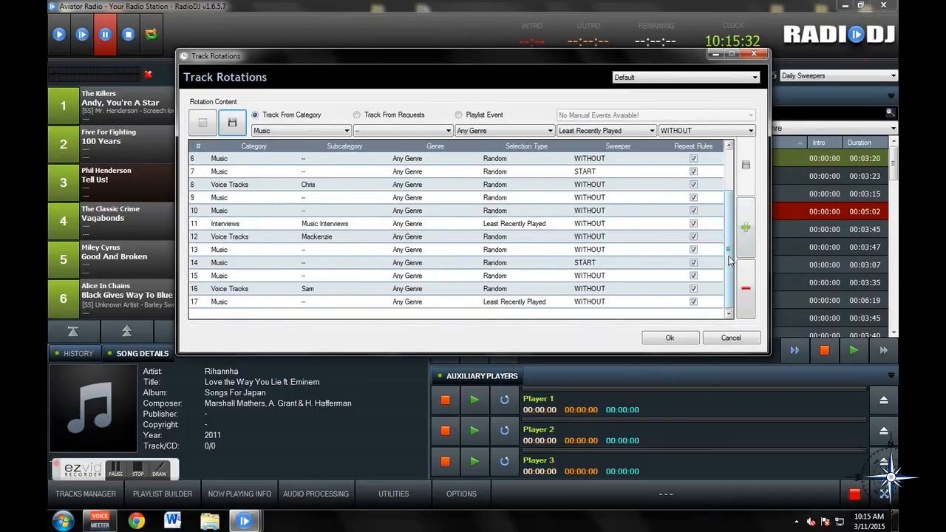
scroll(724, 207, up, 2)
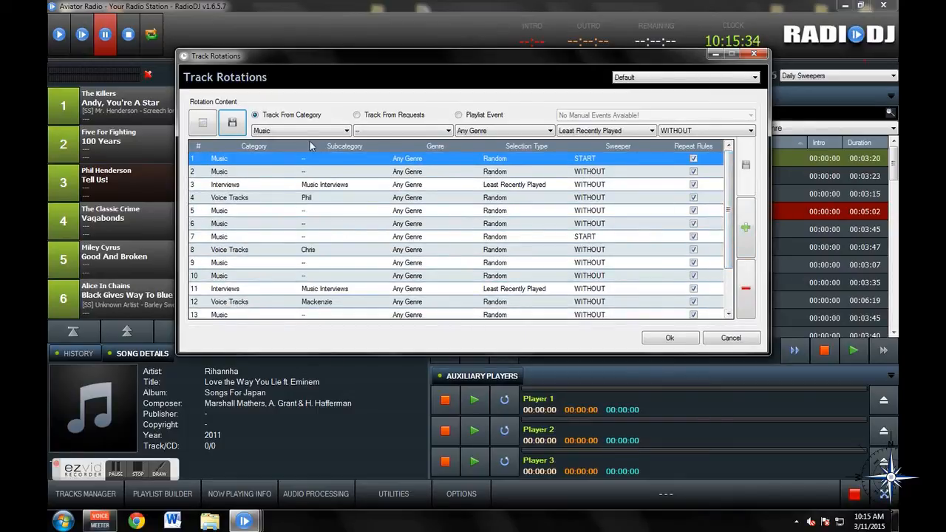
scroll(723, 289, down, 2)
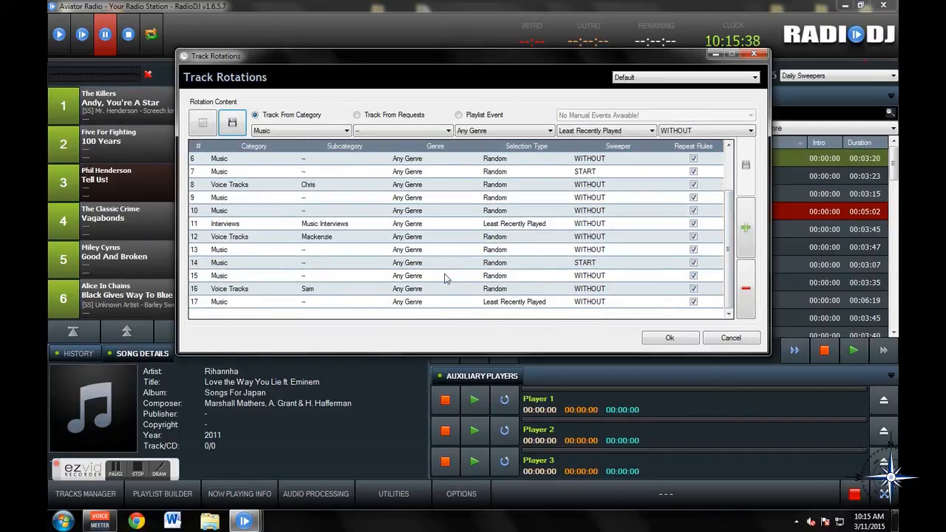
drag(730, 248, 729, 148)
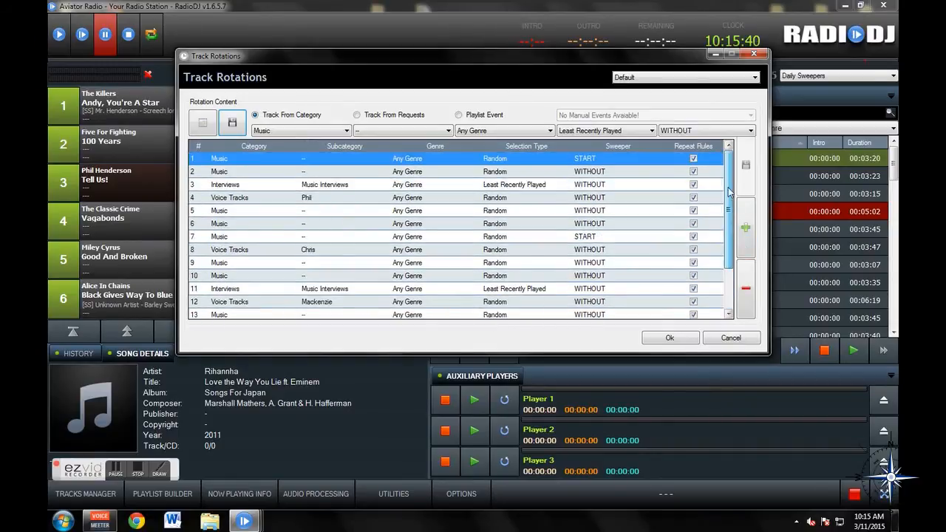
click(730, 338)
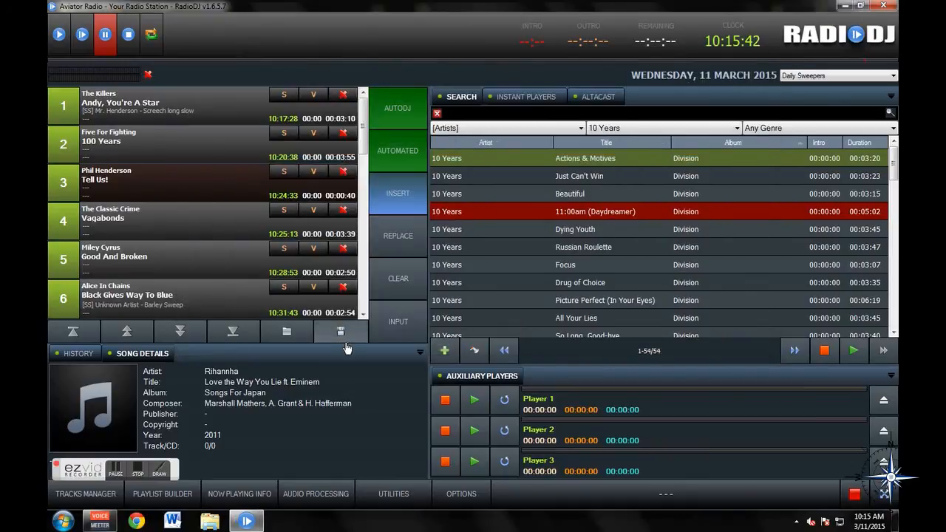
- Clear the existing playlist and confirm deleting it so a new one is generated
drag(363, 114, 335, 101)
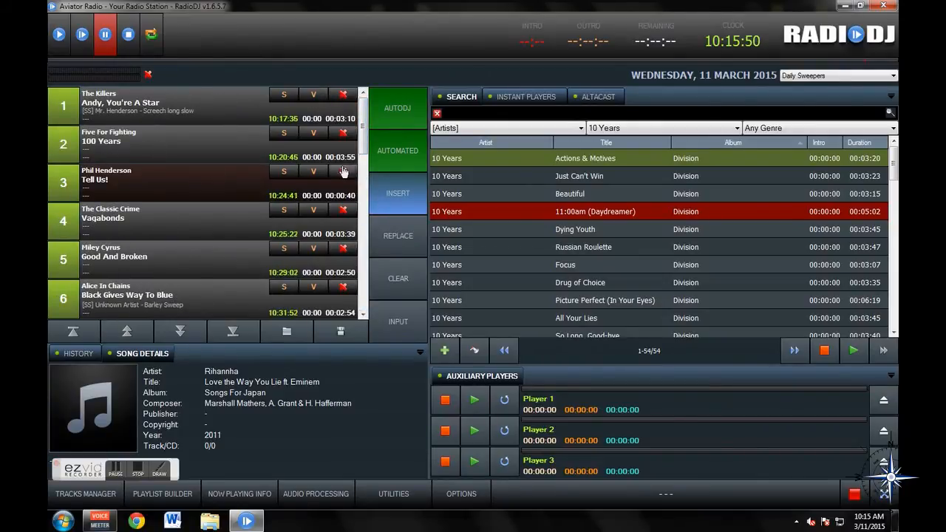
click(411, 279)
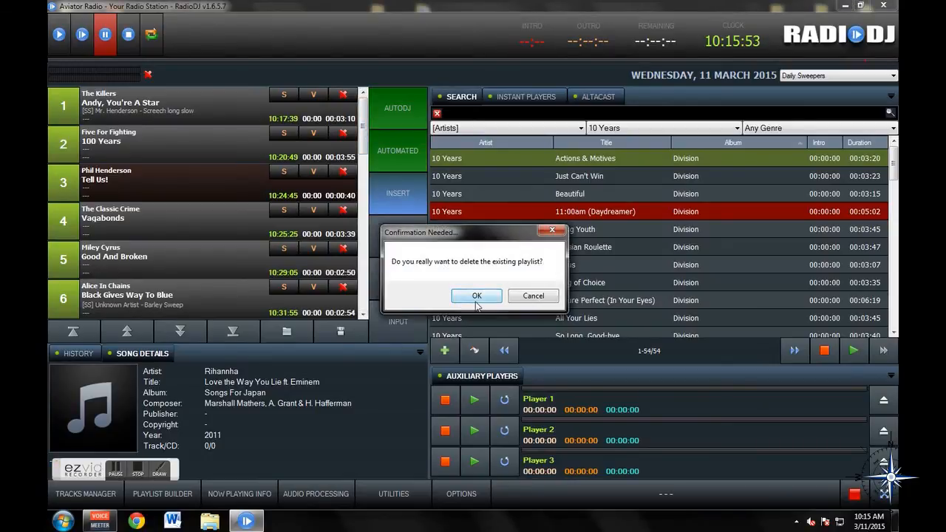
click(482, 295)
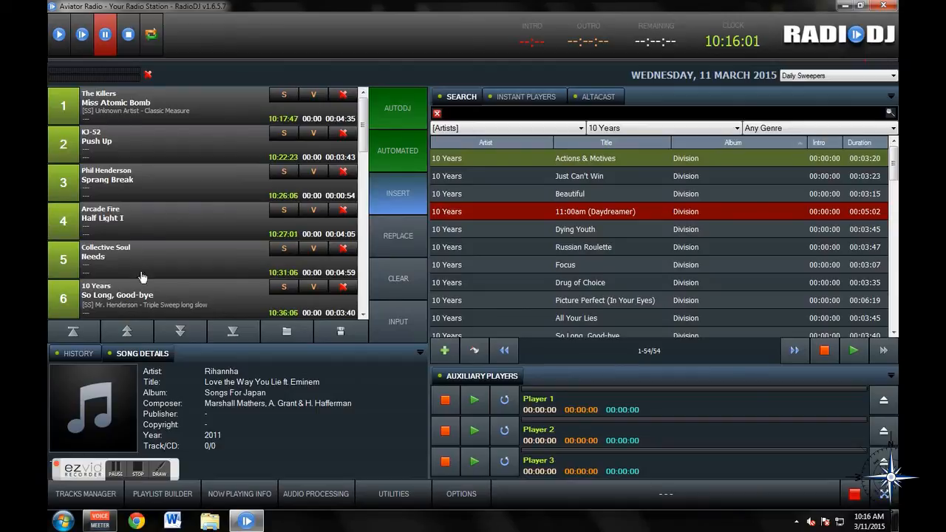
- Save the current playlist as a database playlist named Test2
click(339, 333)
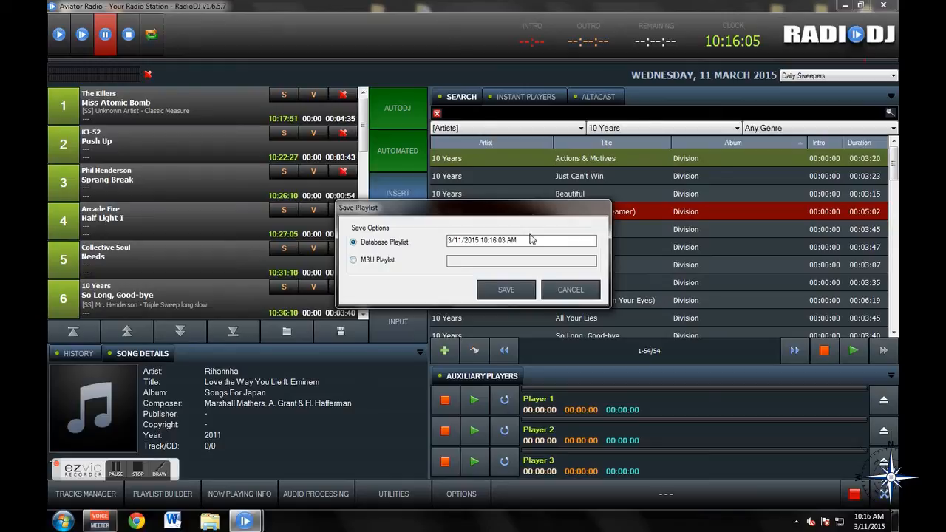
drag(530, 240, 396, 260)
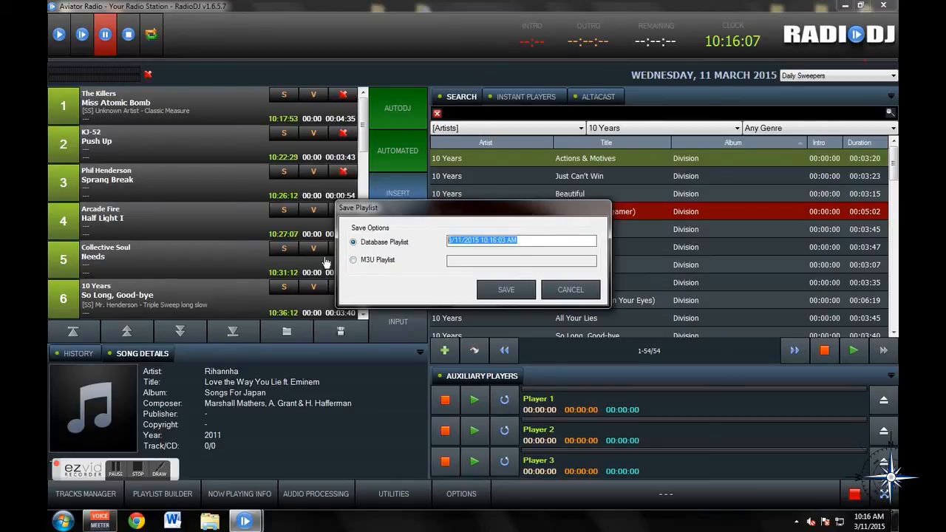
text(Test2)
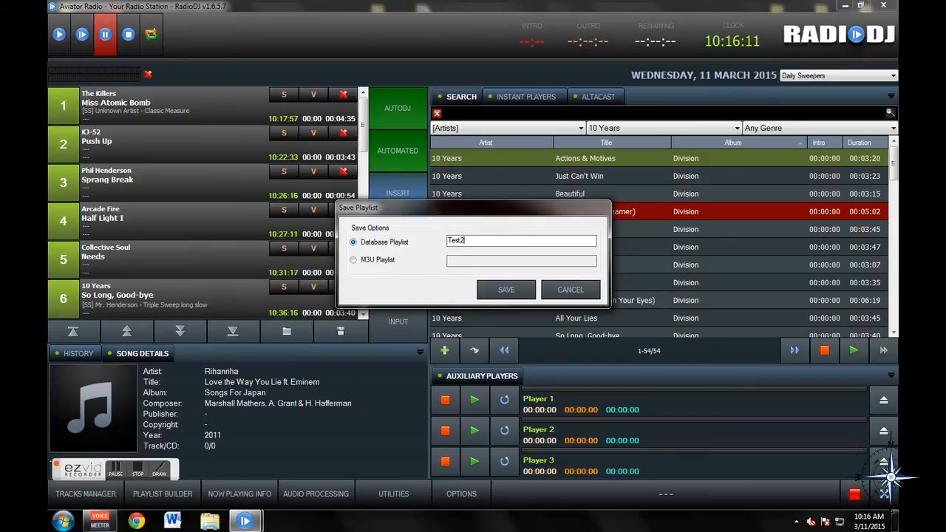
click(499, 287)
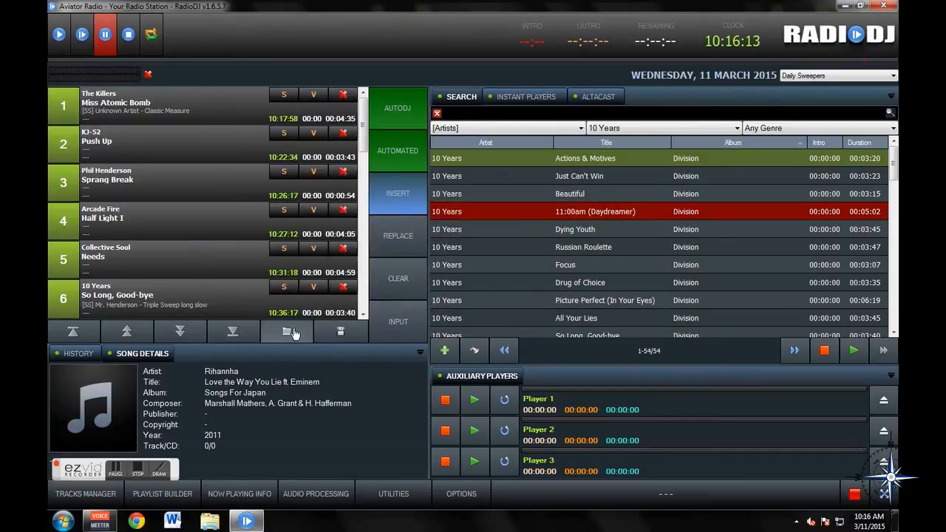
- Open the database playlist Test2 with the Top open option
click(292, 332)
click(522, 236)
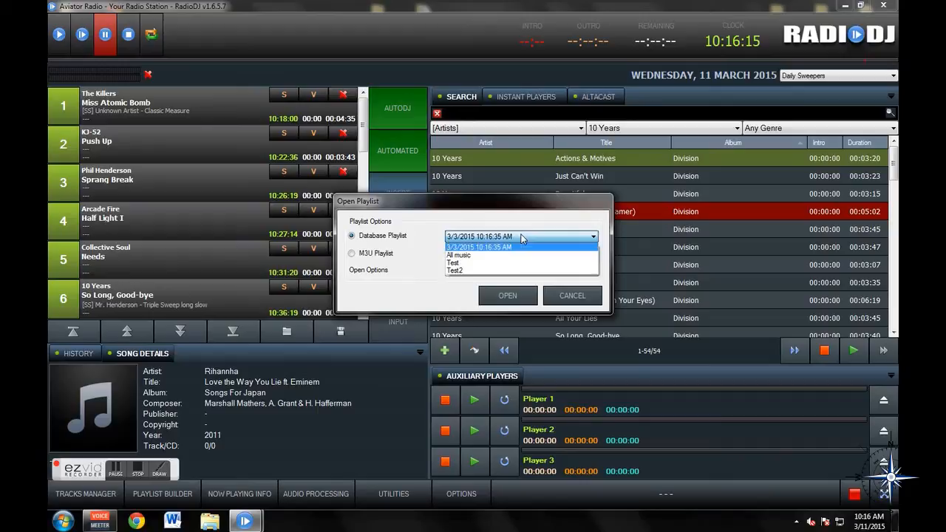
click(484, 263)
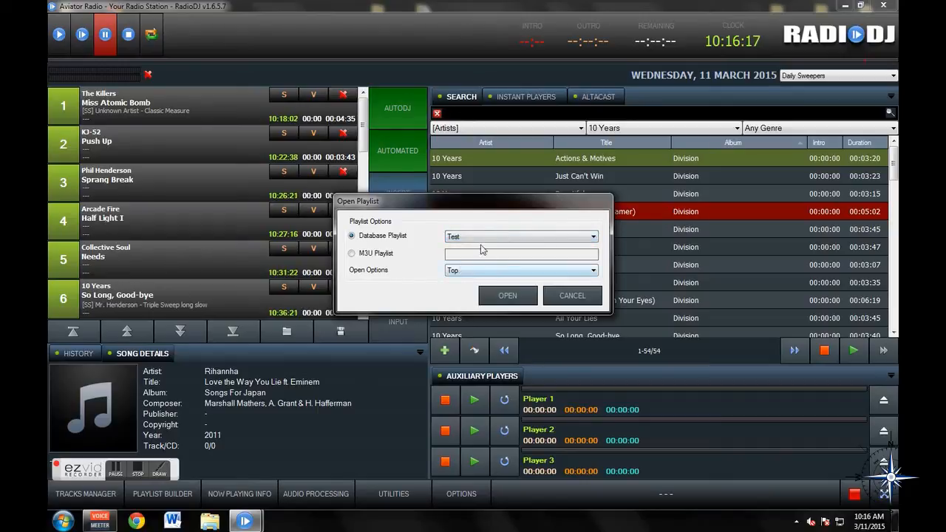
click(466, 238)
click(473, 275)
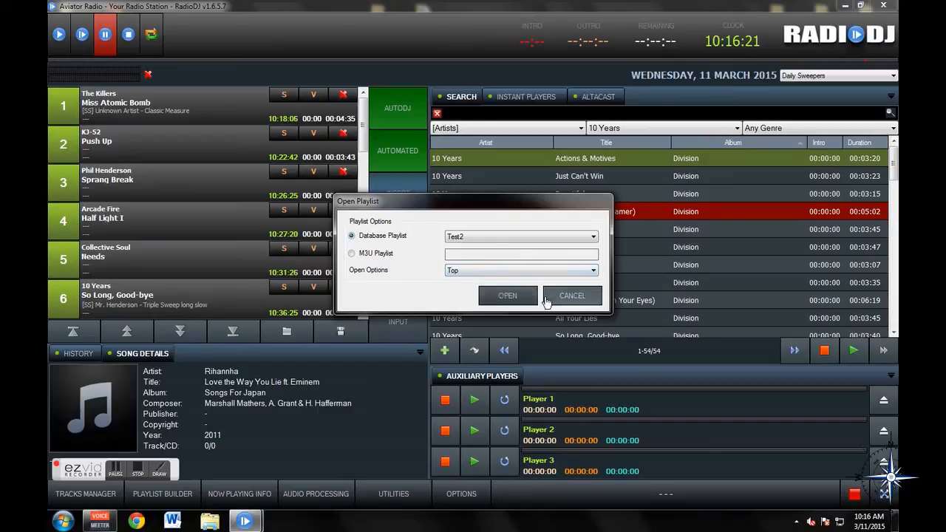
click(508, 297)
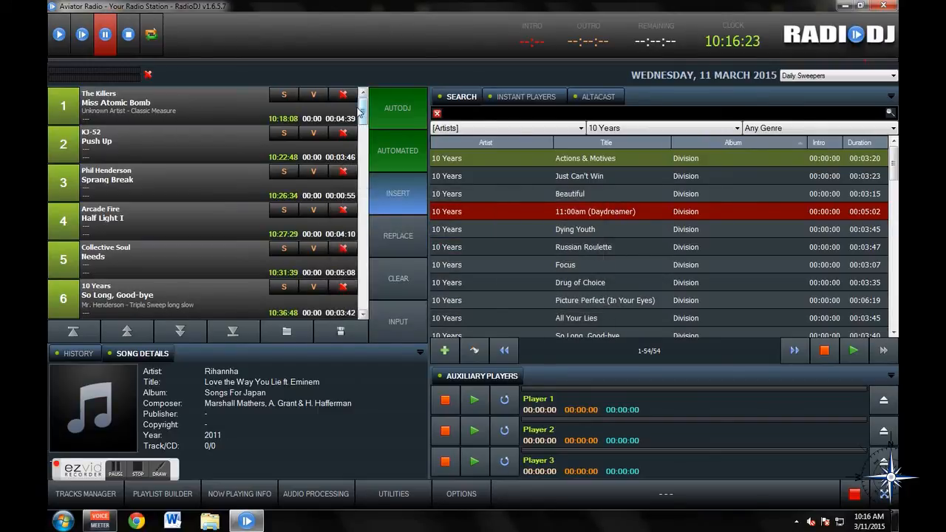
drag(362, 109, 342, 195)
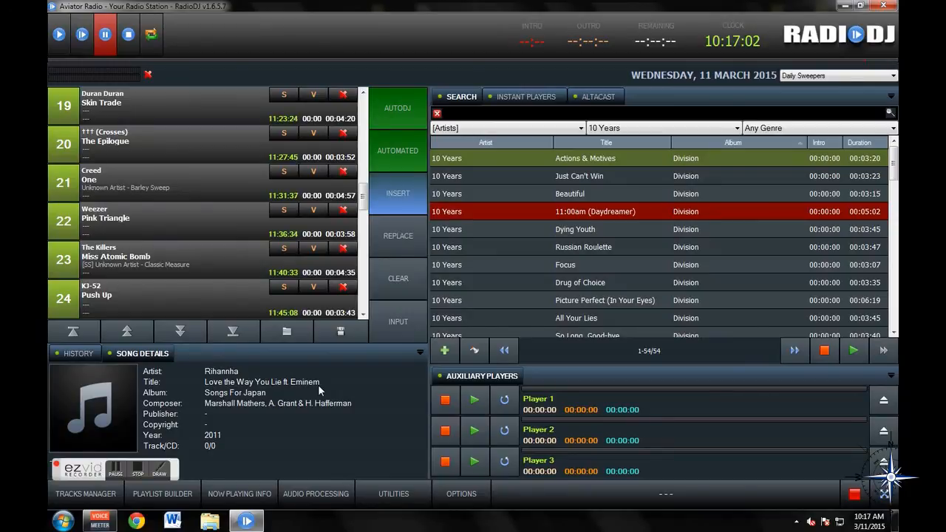
click(182, 499)
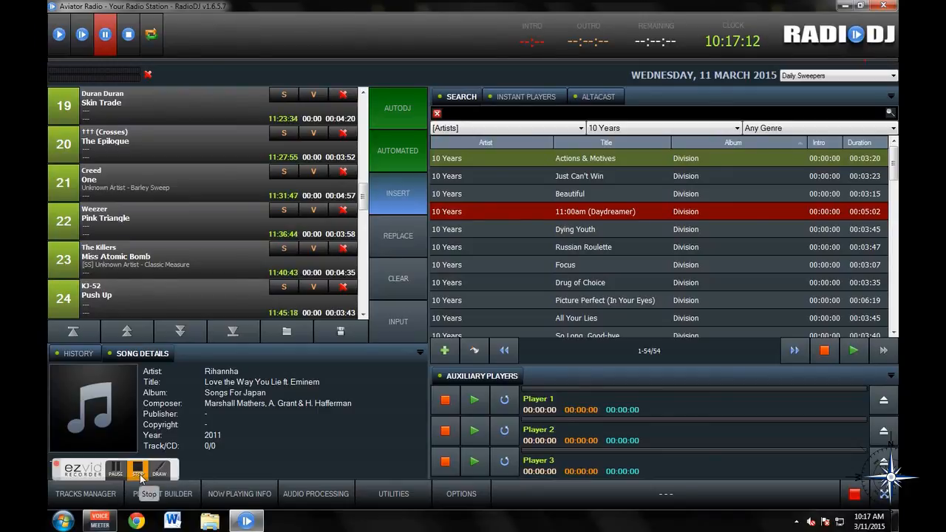
click(139, 473)
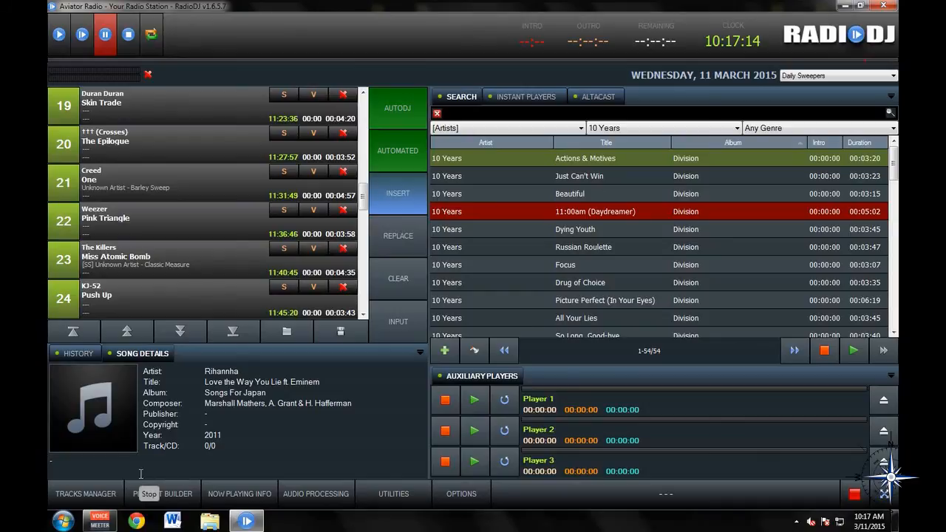